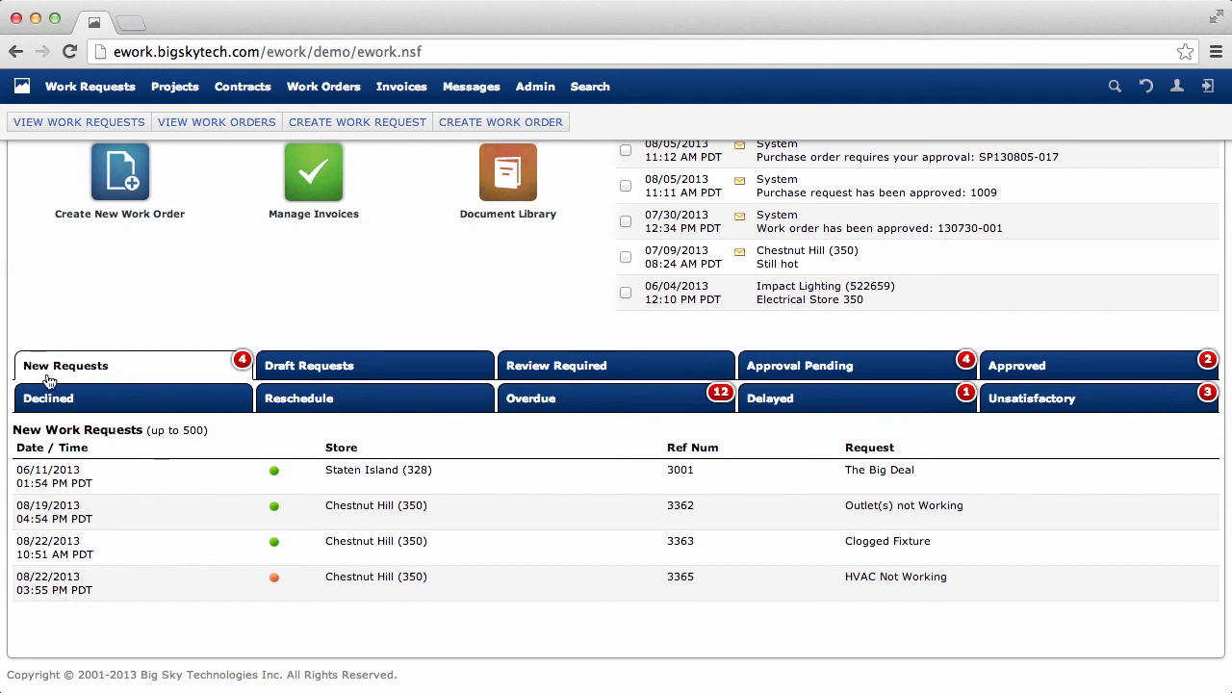
# - Open the new HVAC Not Working request from the Chestnut Hill store and review its details
pyautogui.click(165, 592)
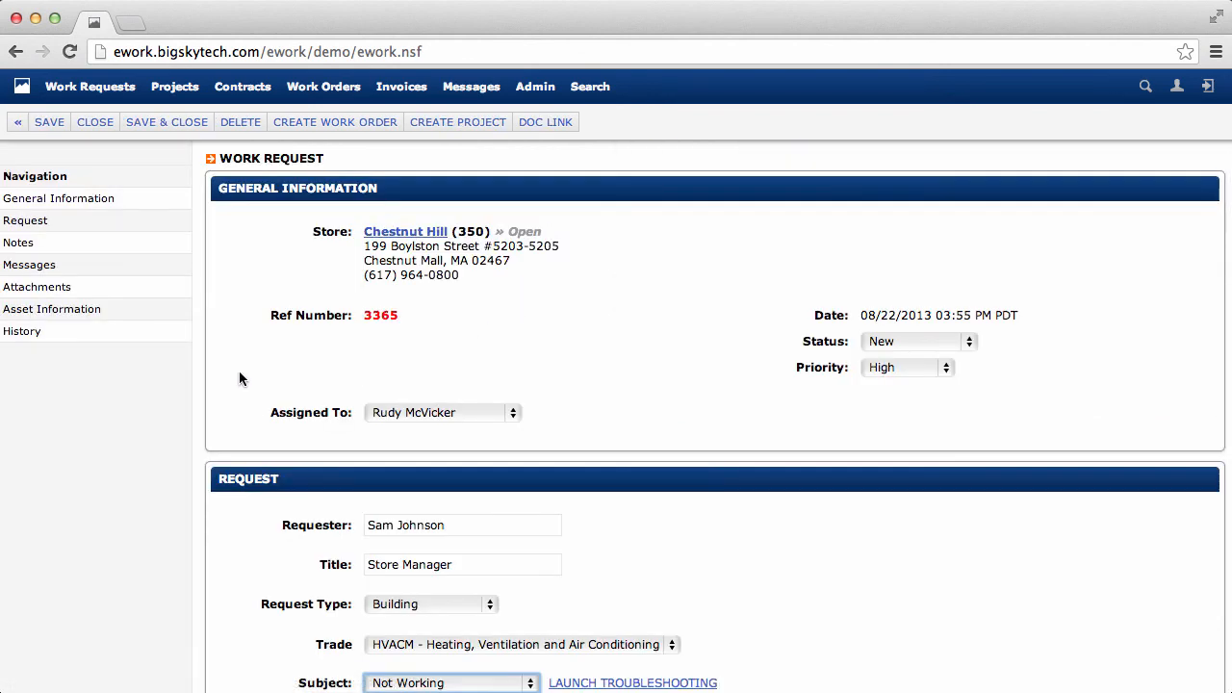
pyautogui.scroll(-5, 229, 385)
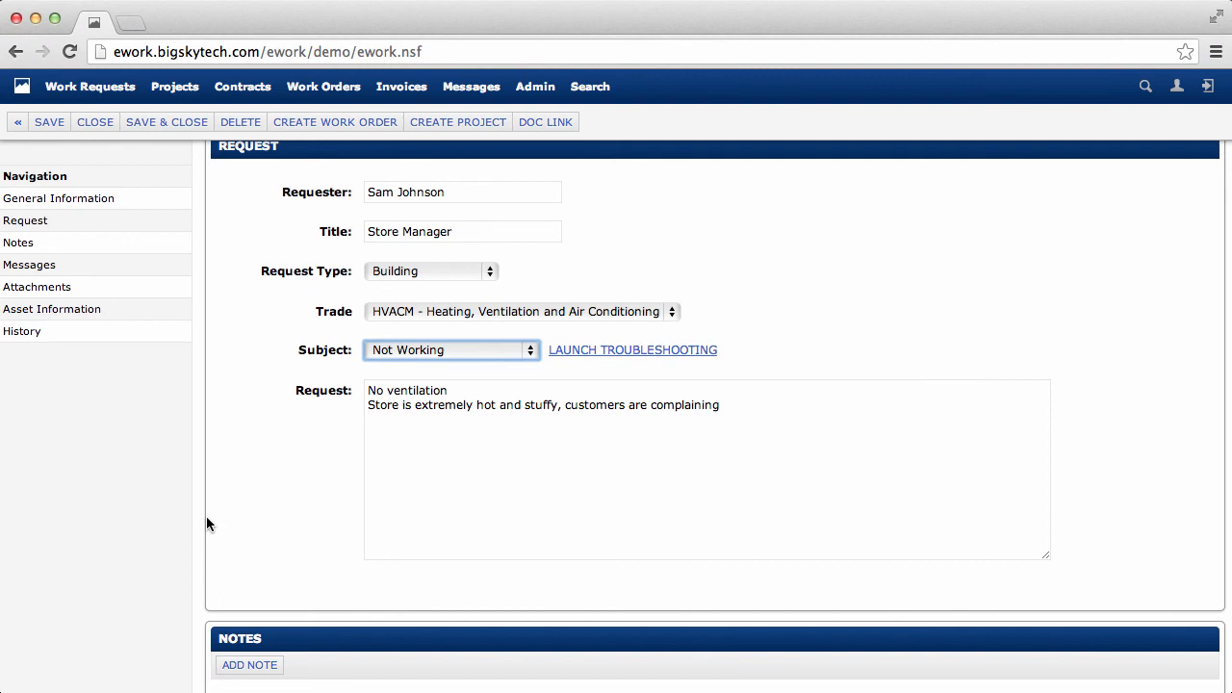
pyautogui.scroll(-6, 205, 523)
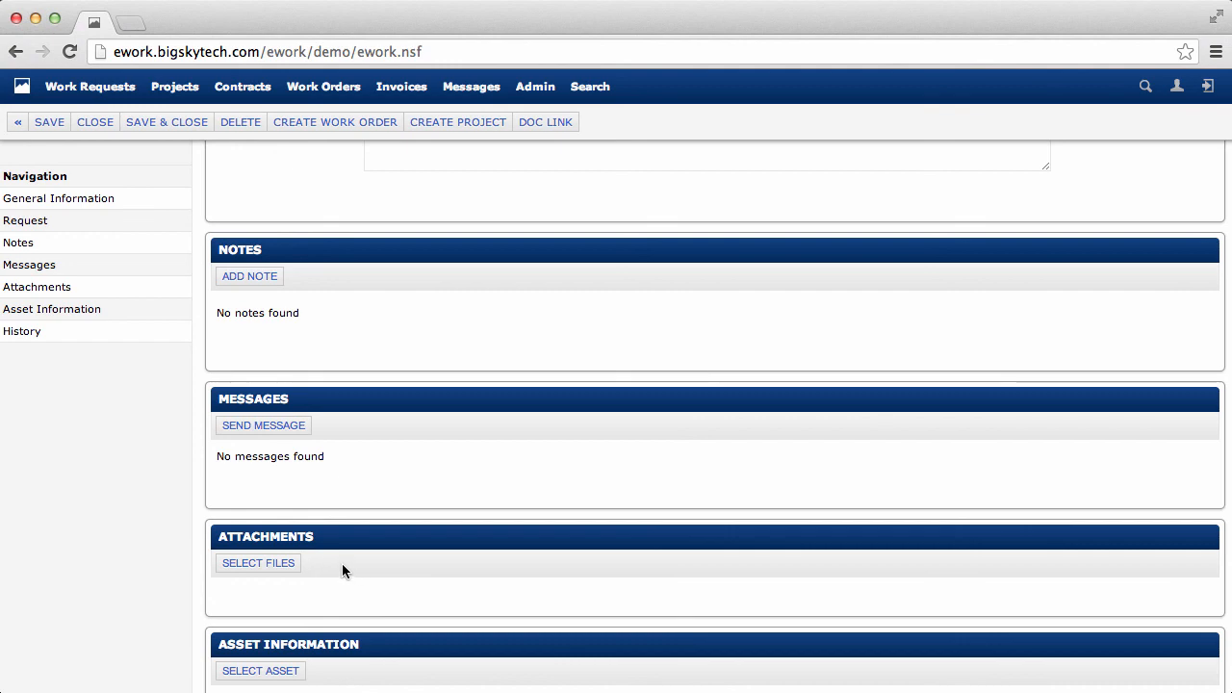
pyautogui.scroll(-5, 341, 563)
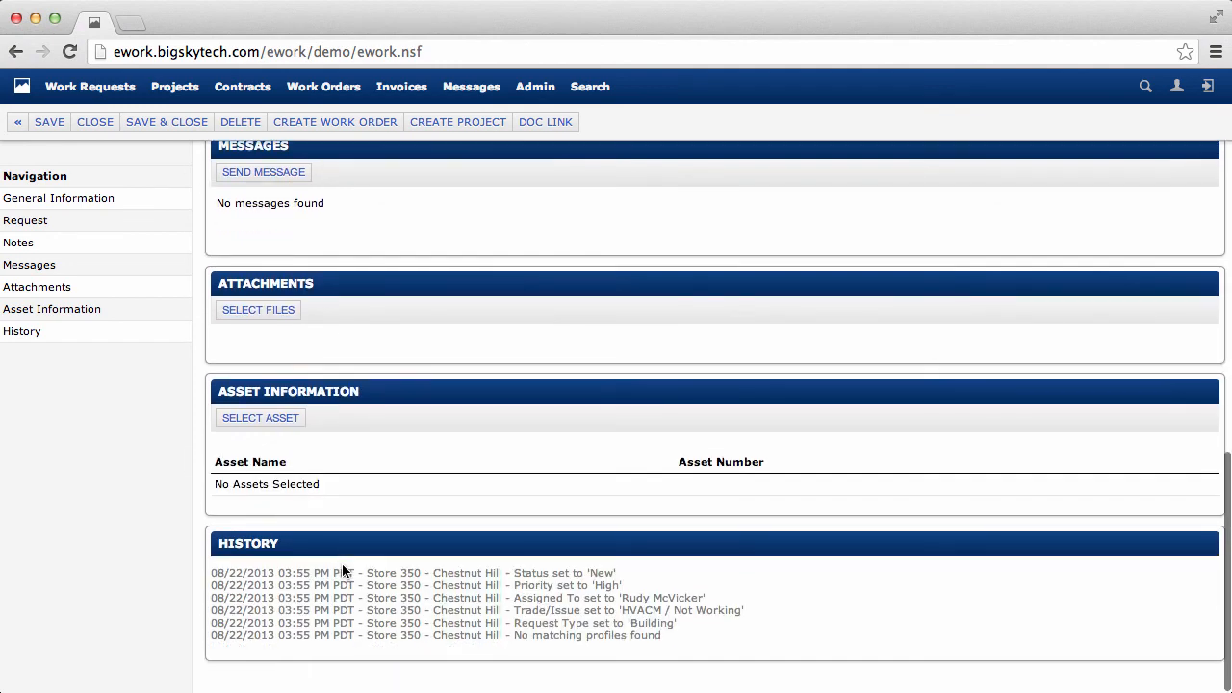
# - Link the Primary HVAC asset to the work request
pyautogui.click(273, 421)
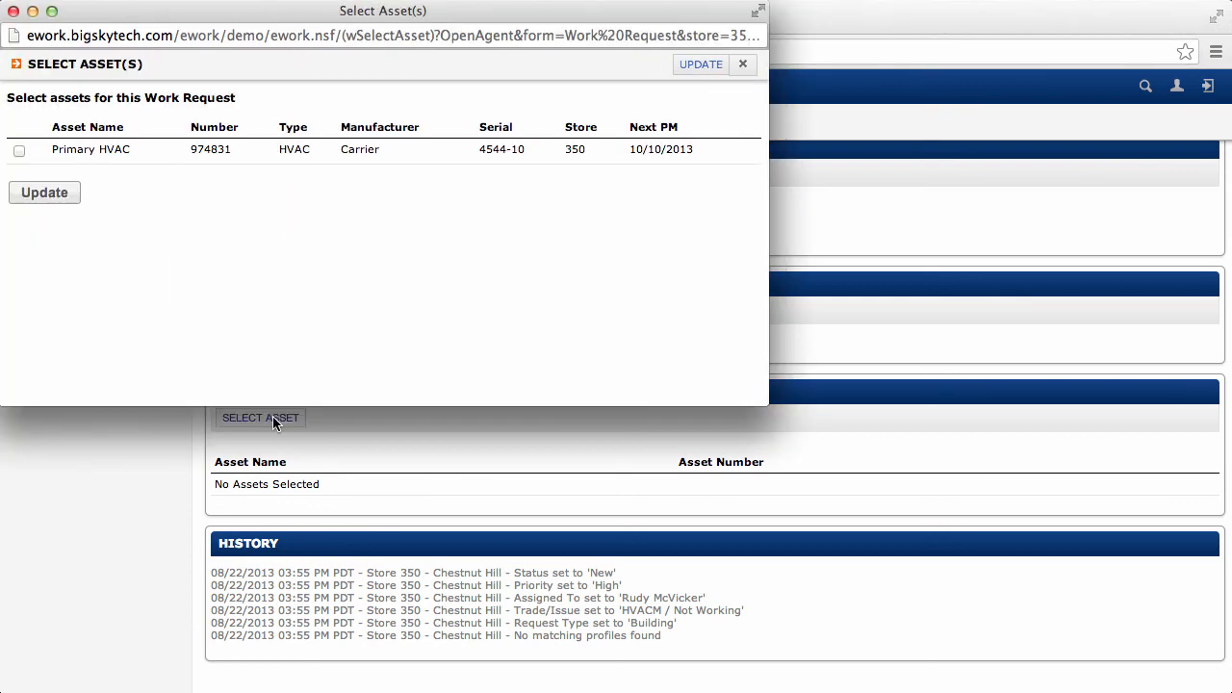
pyautogui.click(19, 150)
pyautogui.click(45, 200)
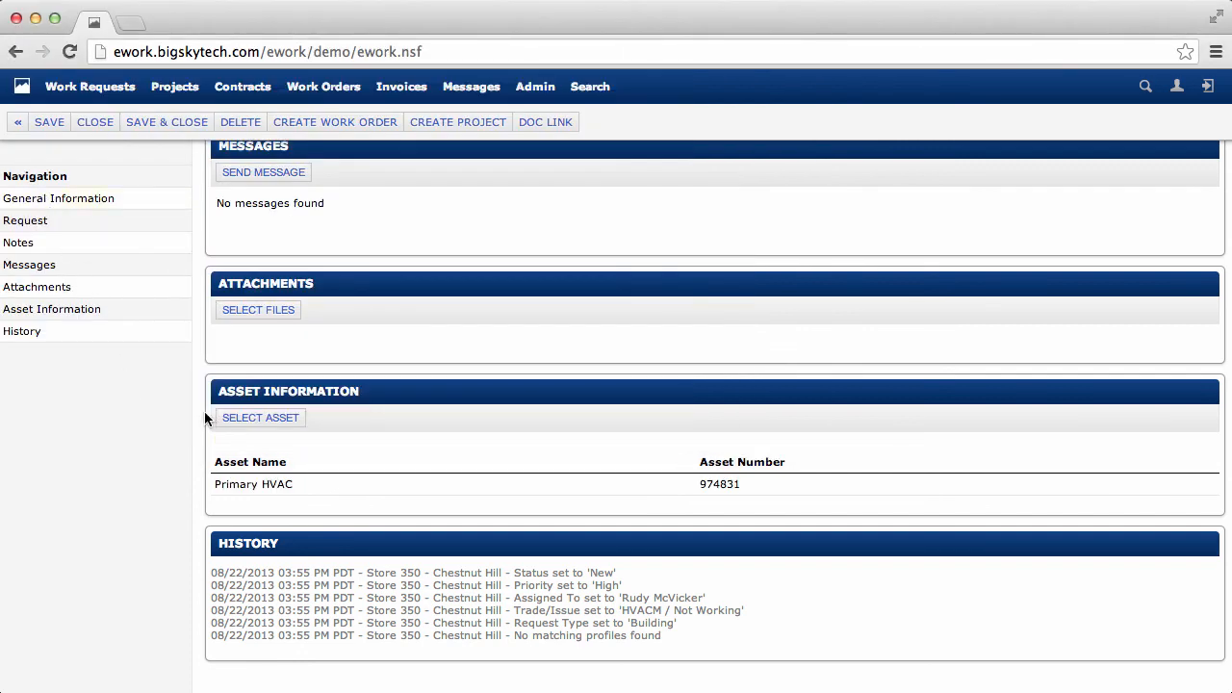
# - Create a new work order from the request, continuing past the check of recent work orders
pyautogui.click(330, 128)
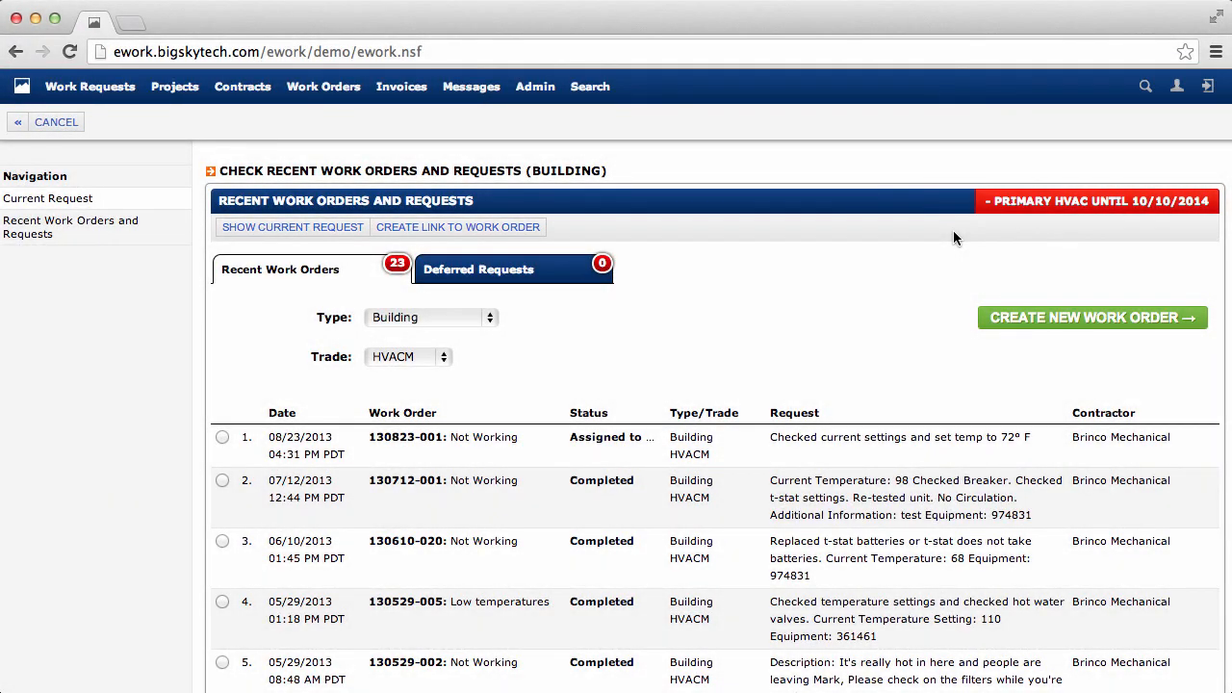
pyautogui.click(1089, 320)
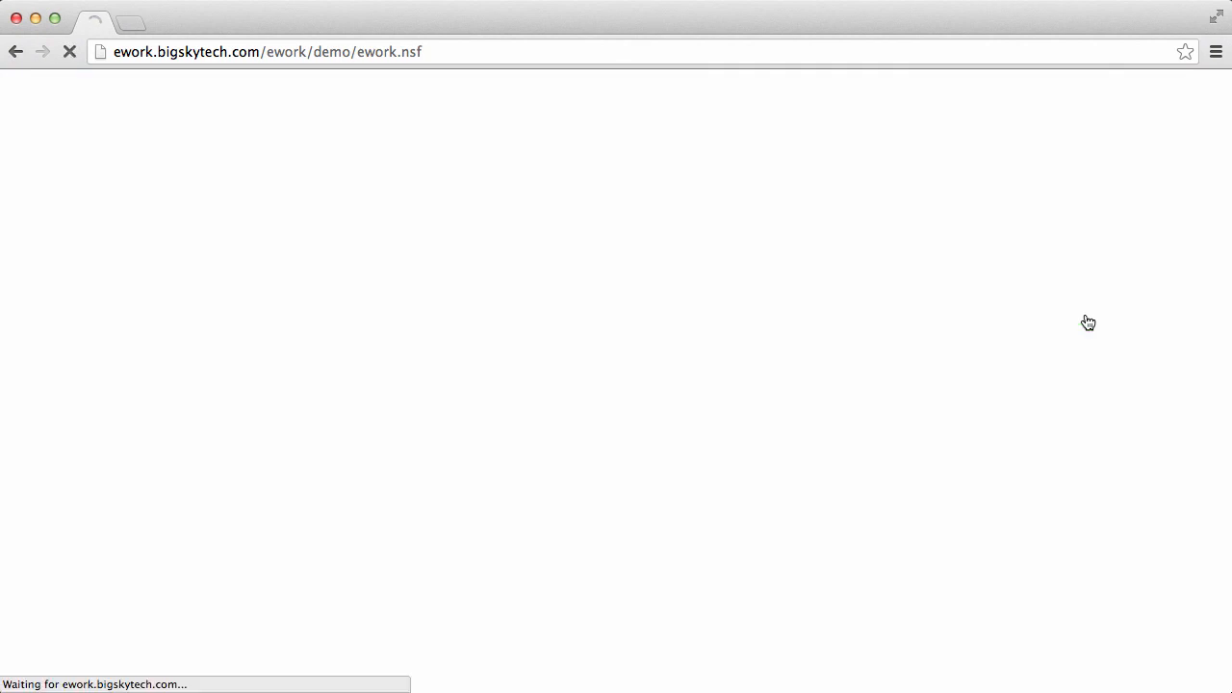
# - Assign Brinco Mechanical of Floral Park, NY as the work order's contractor
pyautogui.scroll(-3, 1212, 321)
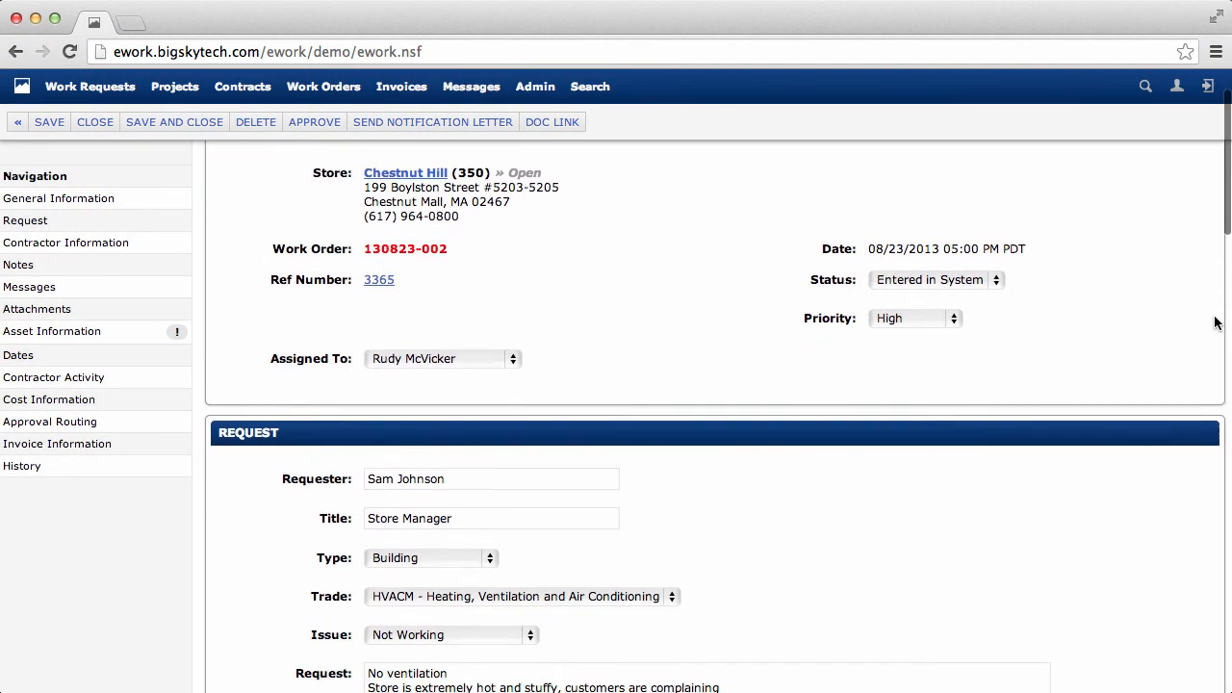
pyautogui.scroll(-3, 1214, 321)
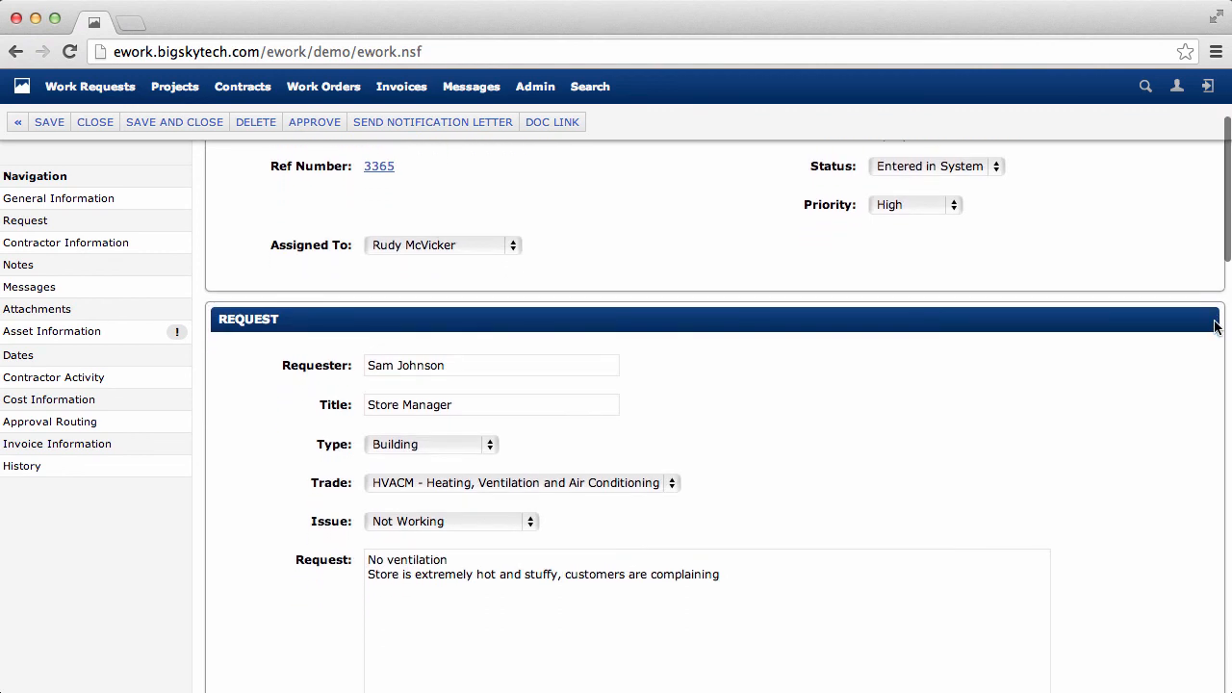
pyautogui.scroll(-3, 1214, 327)
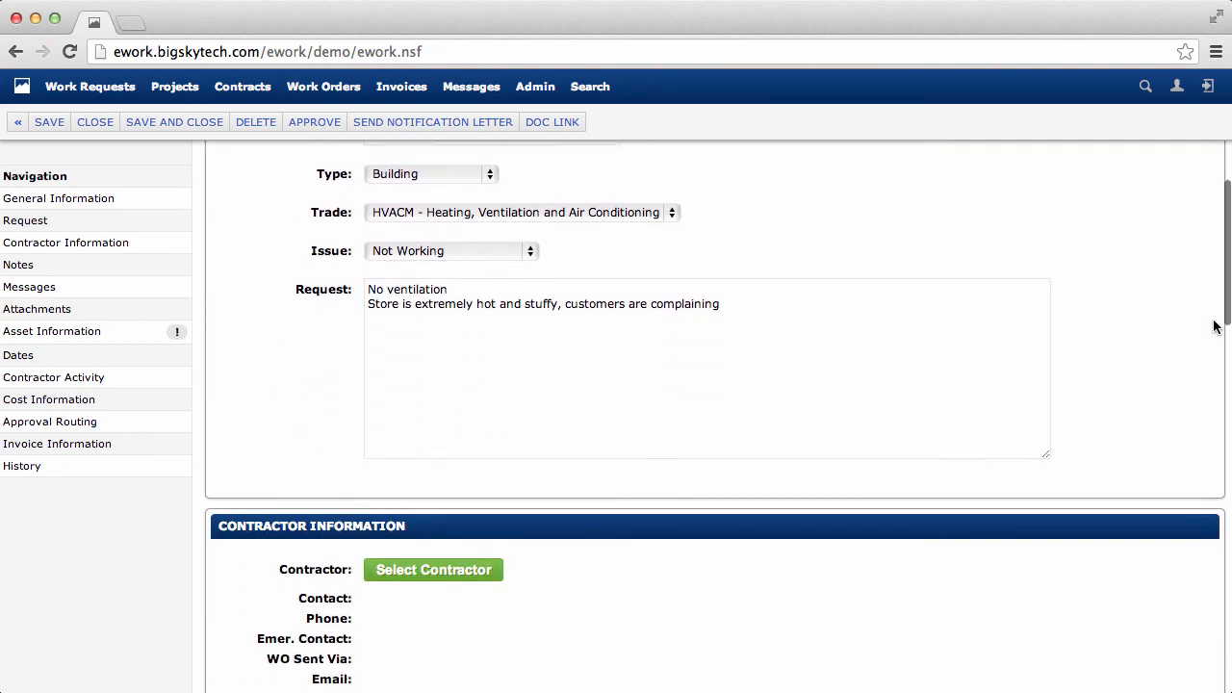
pyautogui.scroll(-3, 1214, 327)
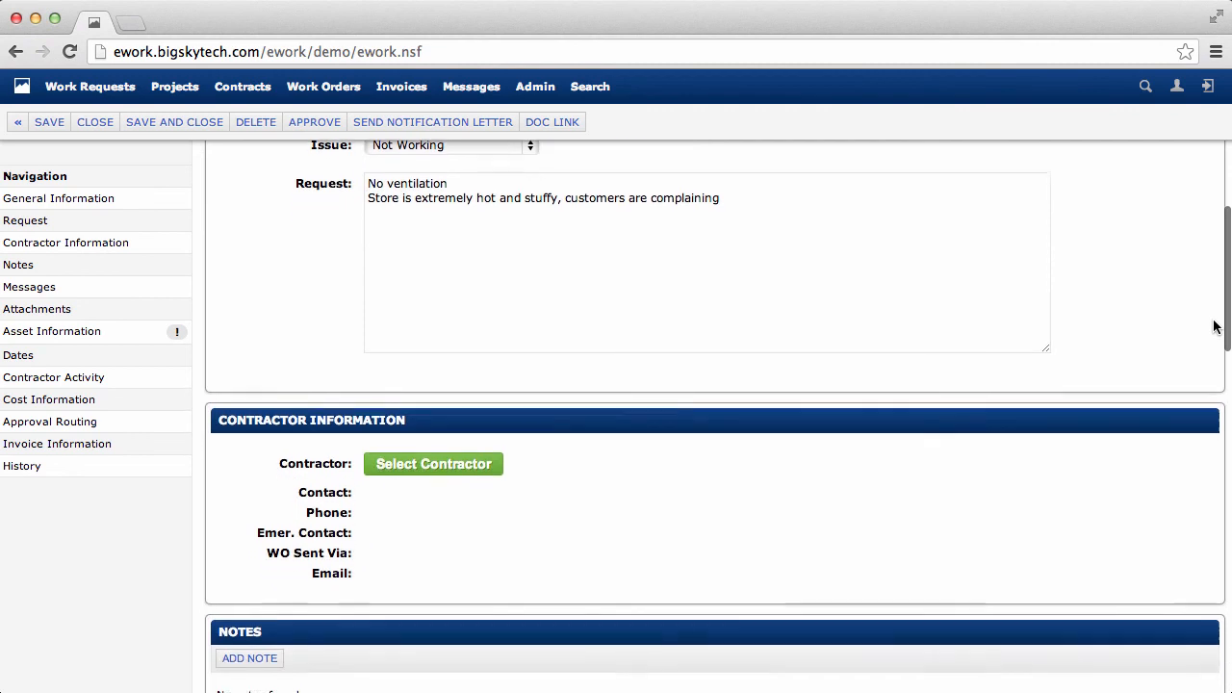
pyautogui.scroll(-2, 1215, 327)
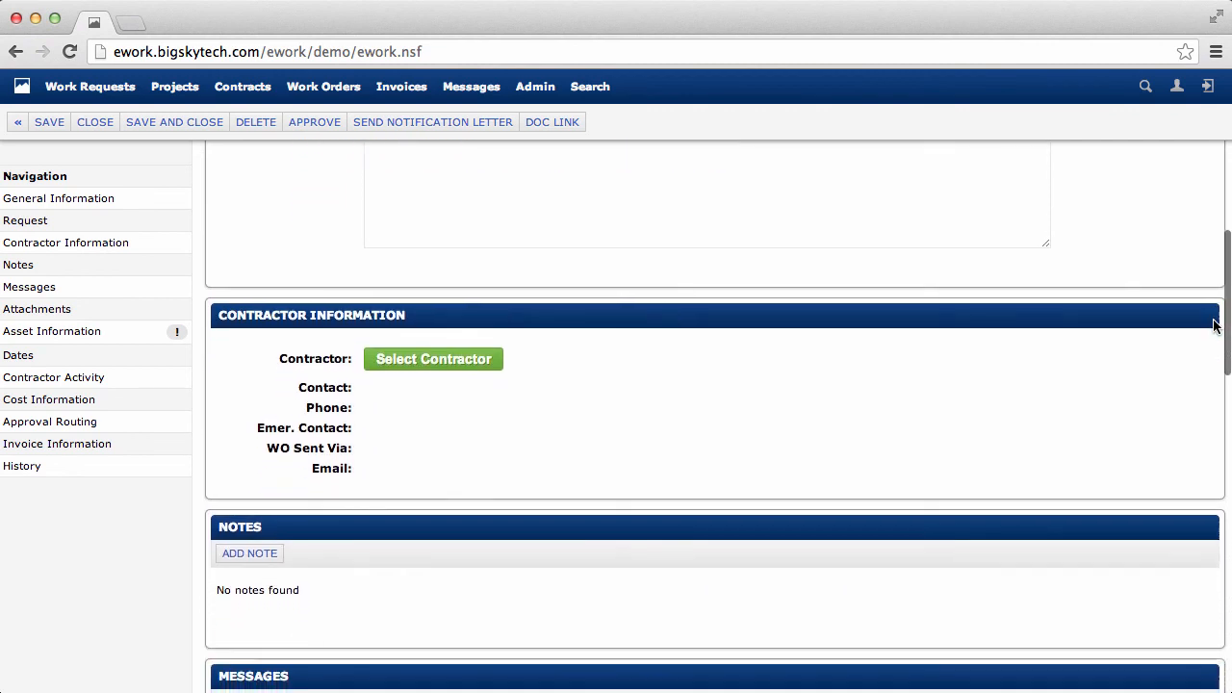
pyautogui.click(439, 360)
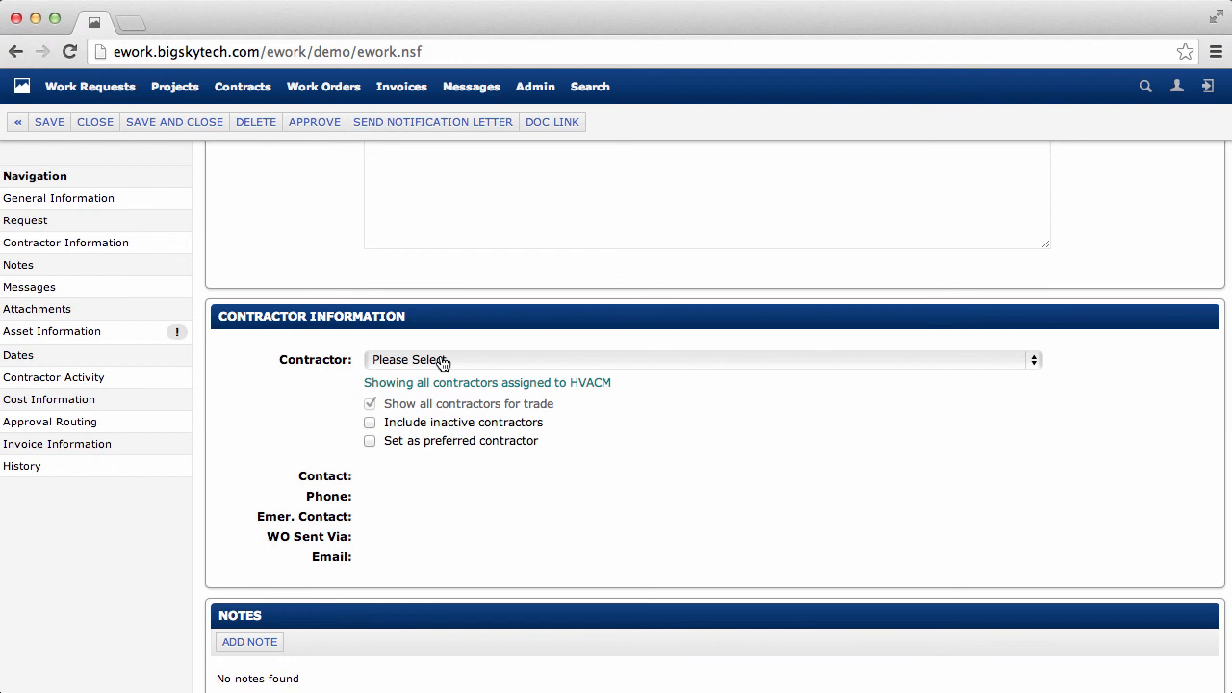
pyautogui.click(1028, 357)
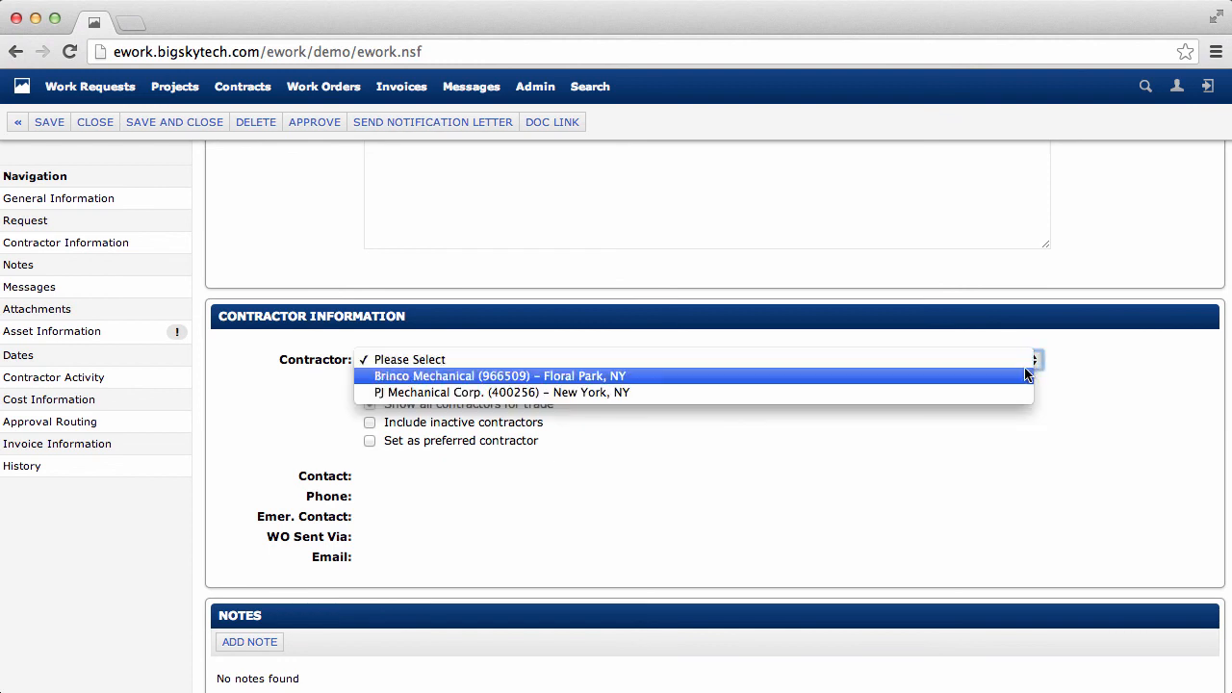
pyautogui.click(1023, 376)
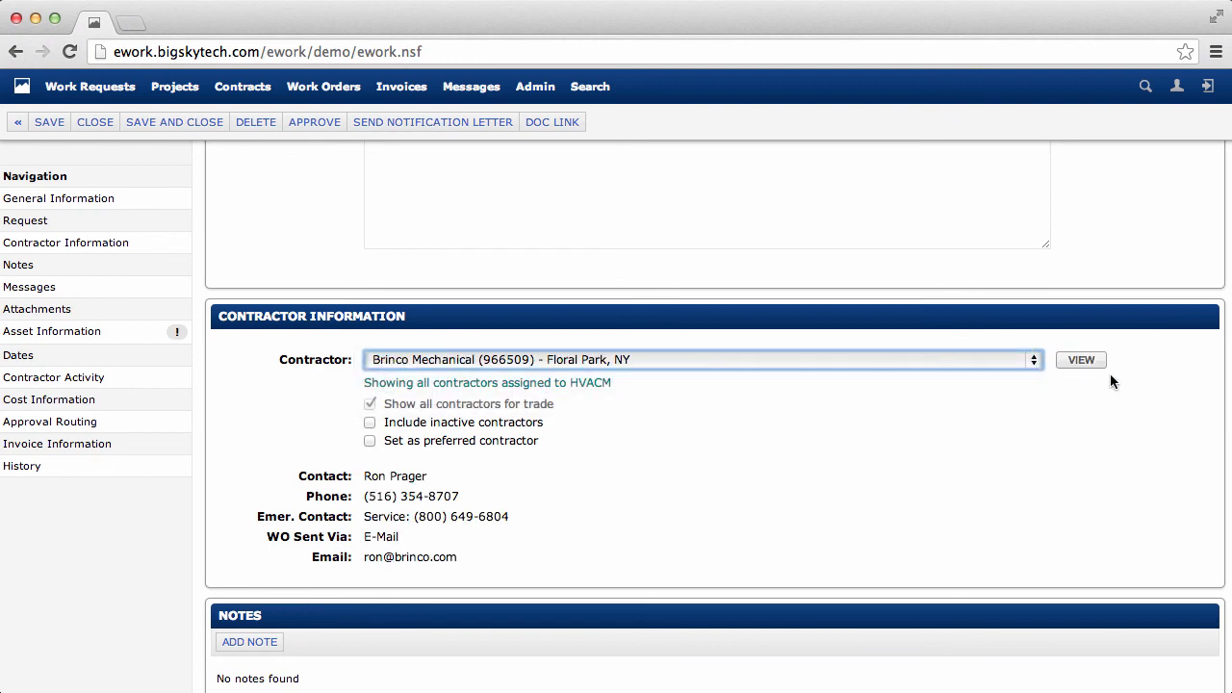
# - Attach the desktop file Asset 974831 Warranty Info to the work order
pyautogui.scroll(-3, 1176, 401)
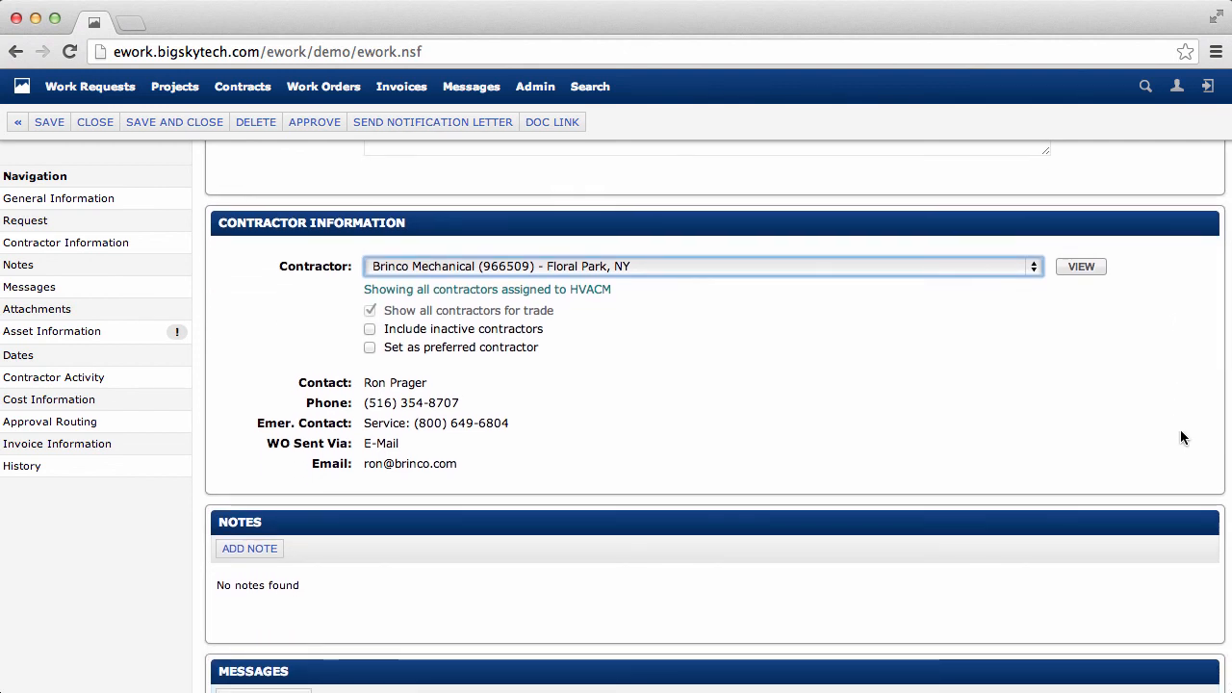
pyautogui.scroll(-10, 1182, 429)
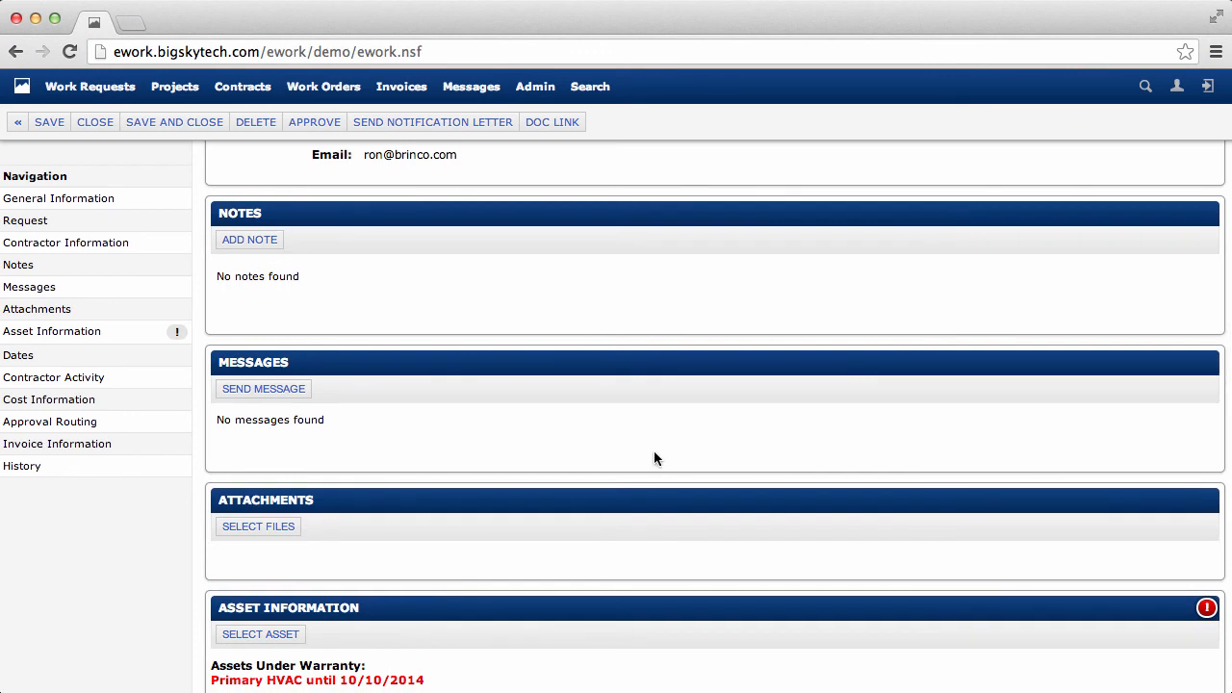
pyautogui.click(280, 526)
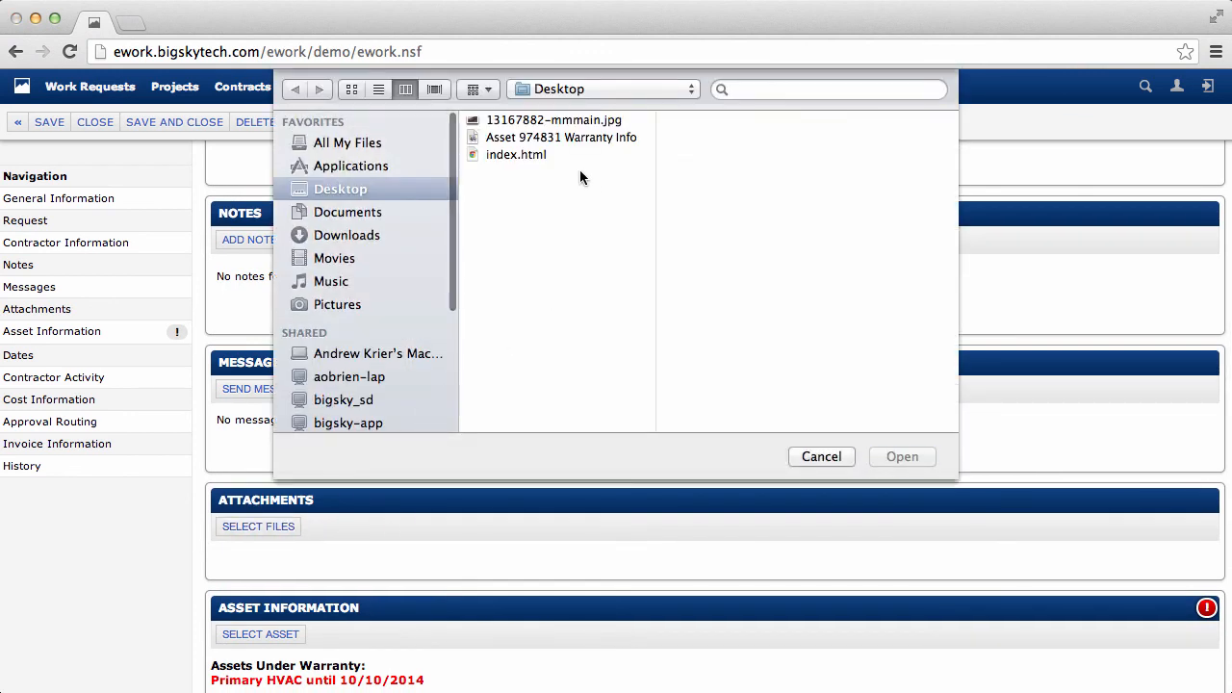
pyautogui.click(509, 136)
pyautogui.doubleClick(509, 137)
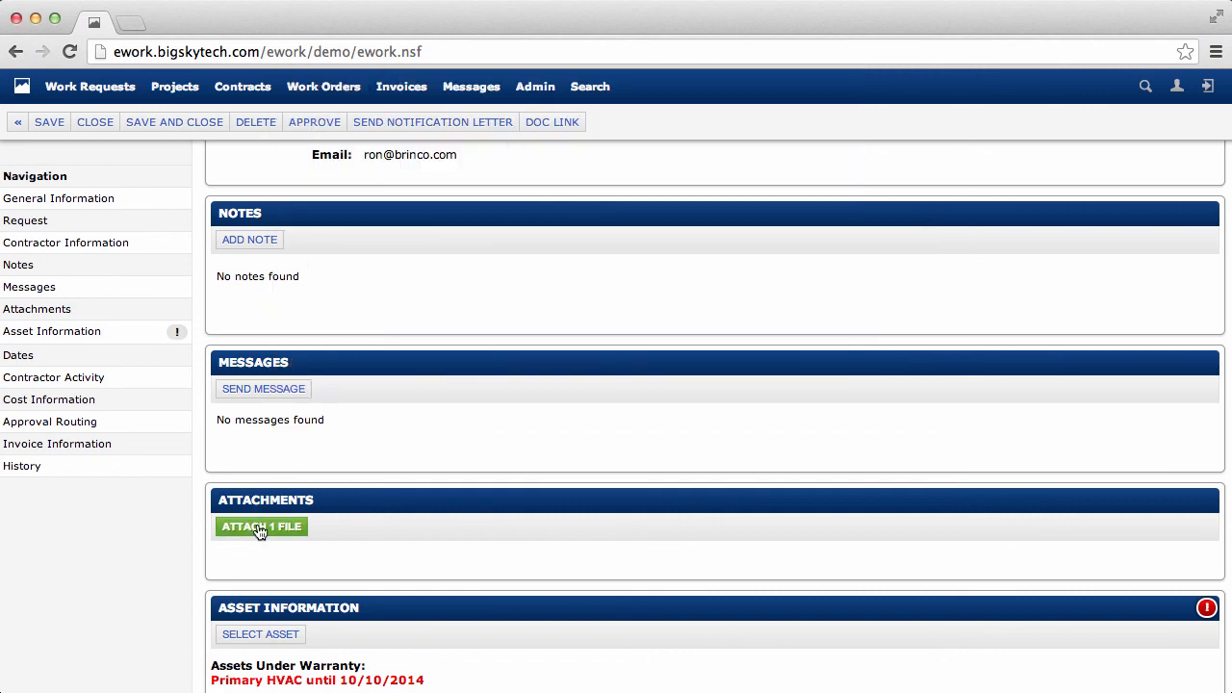
pyautogui.click(260, 529)
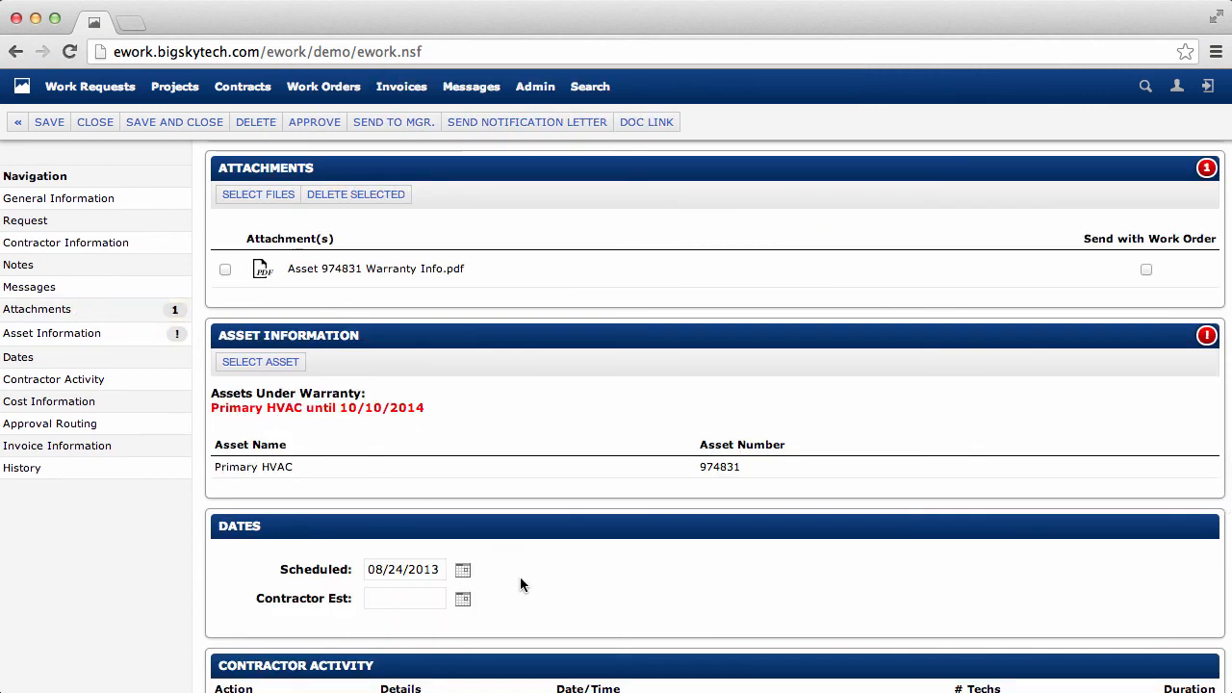
# - Set the work order's estimated (NTE) cost to 0 USD
pyautogui.scroll(-3, 520, 584)
pyautogui.scroll(-1, 520, 584)
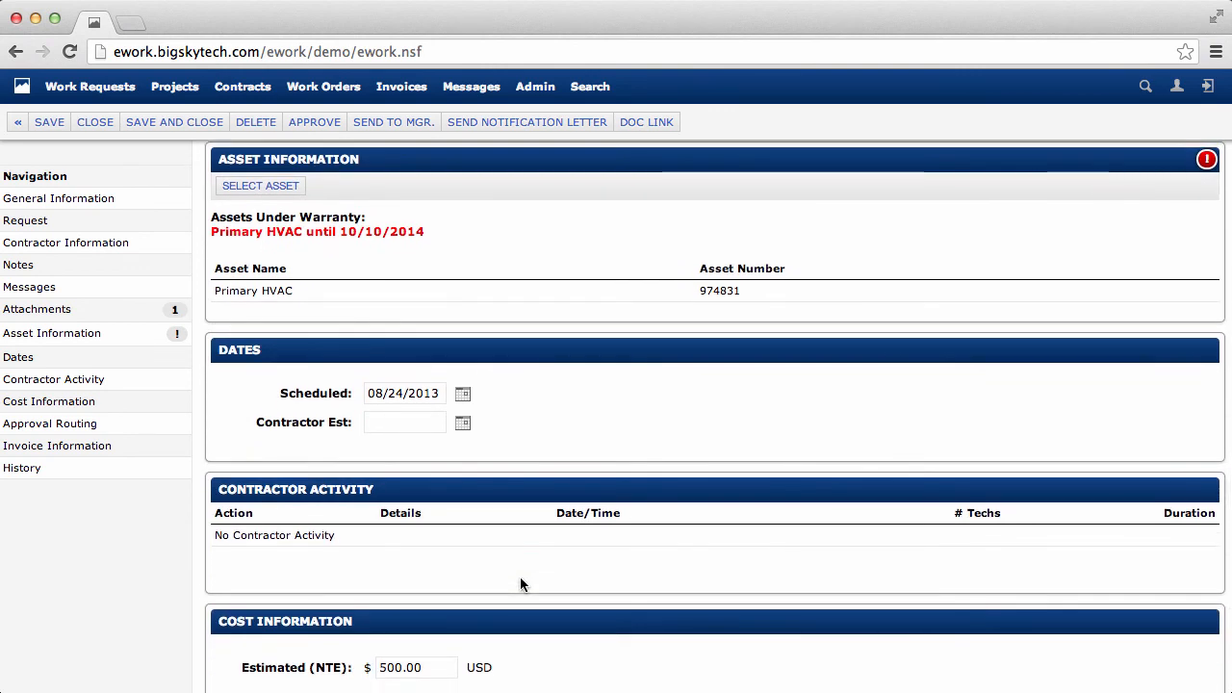
pyautogui.scroll(-5, 520, 584)
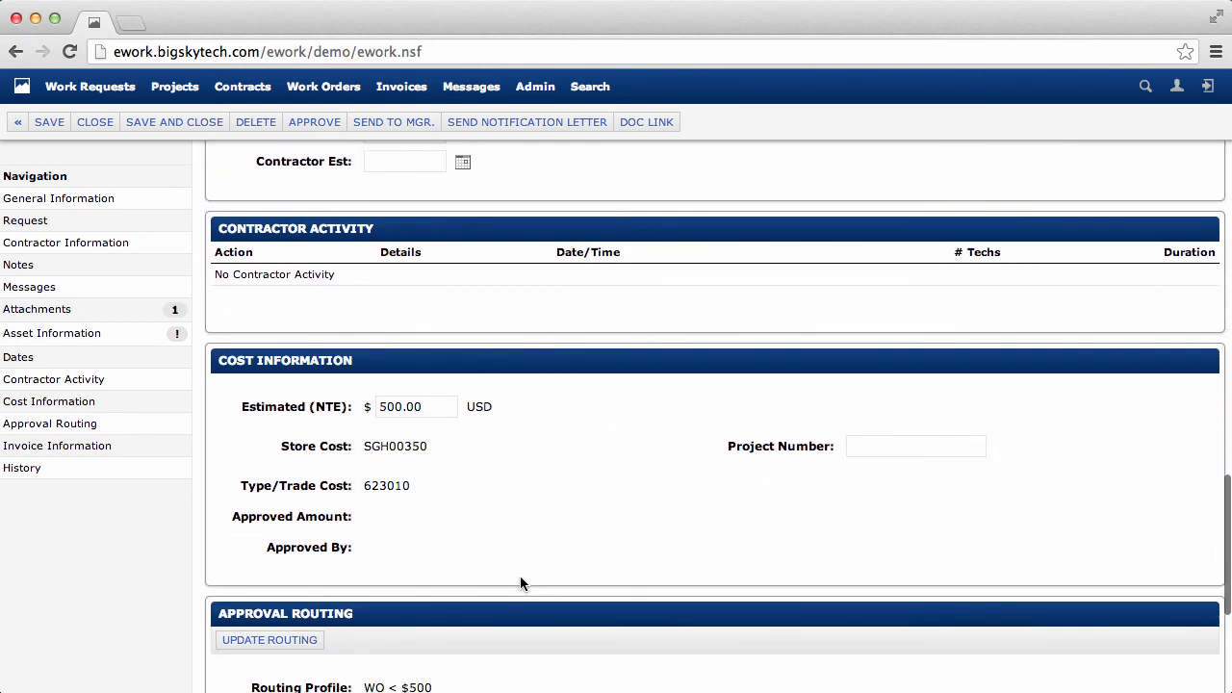
pyautogui.click(438, 408)
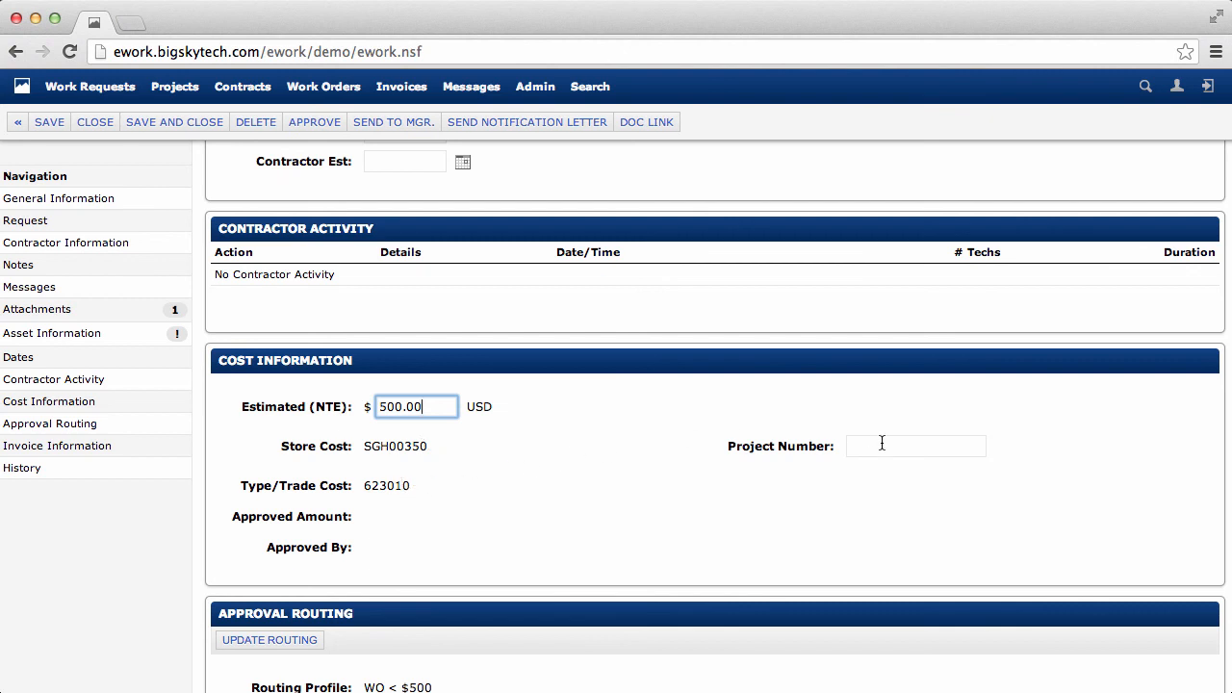
pyautogui.doubleClick(437, 406)
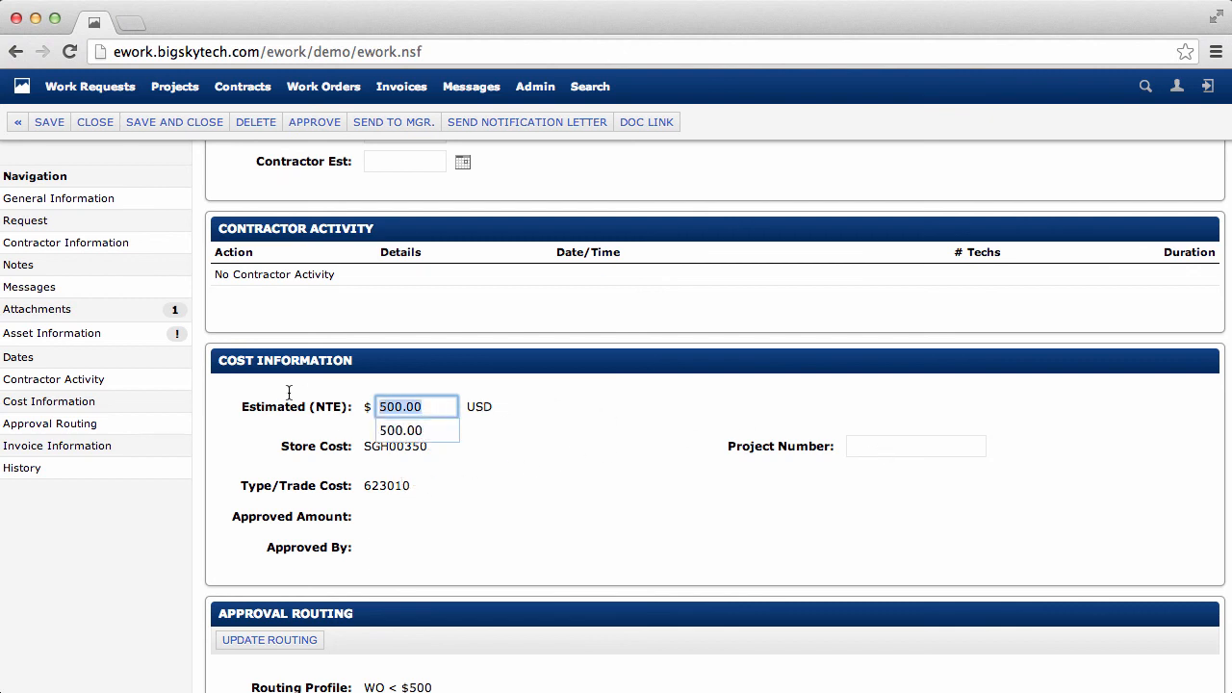
pyautogui.write('0')
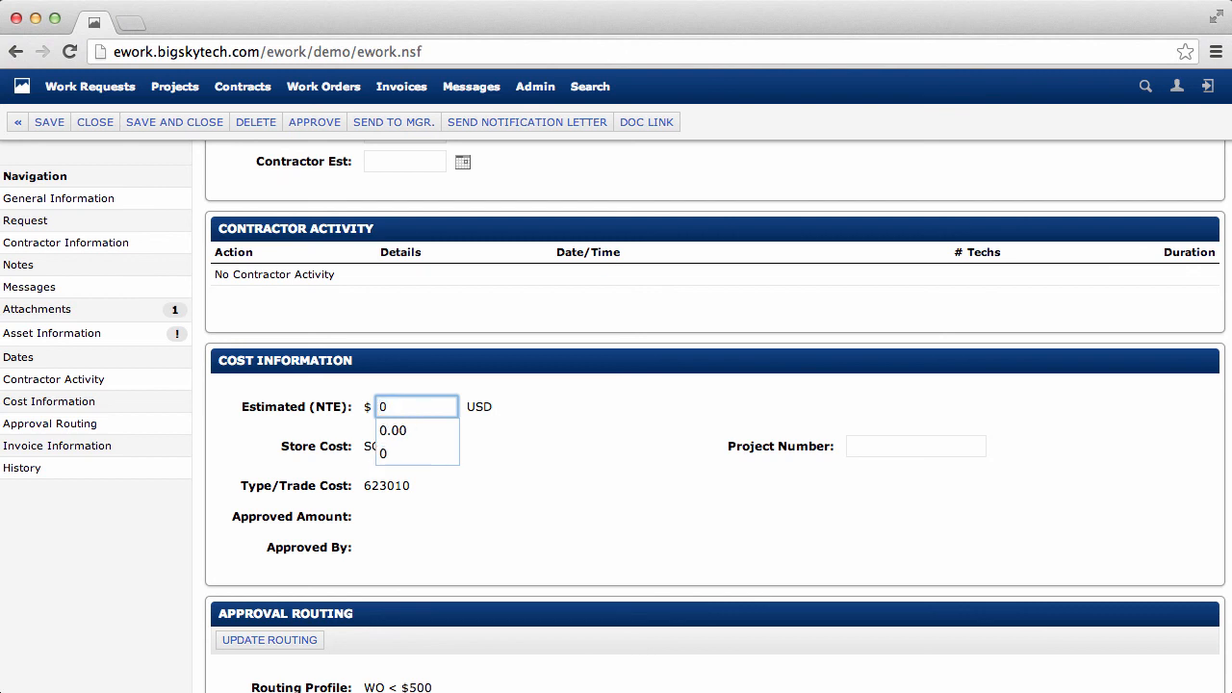
pyautogui.click(618, 506)
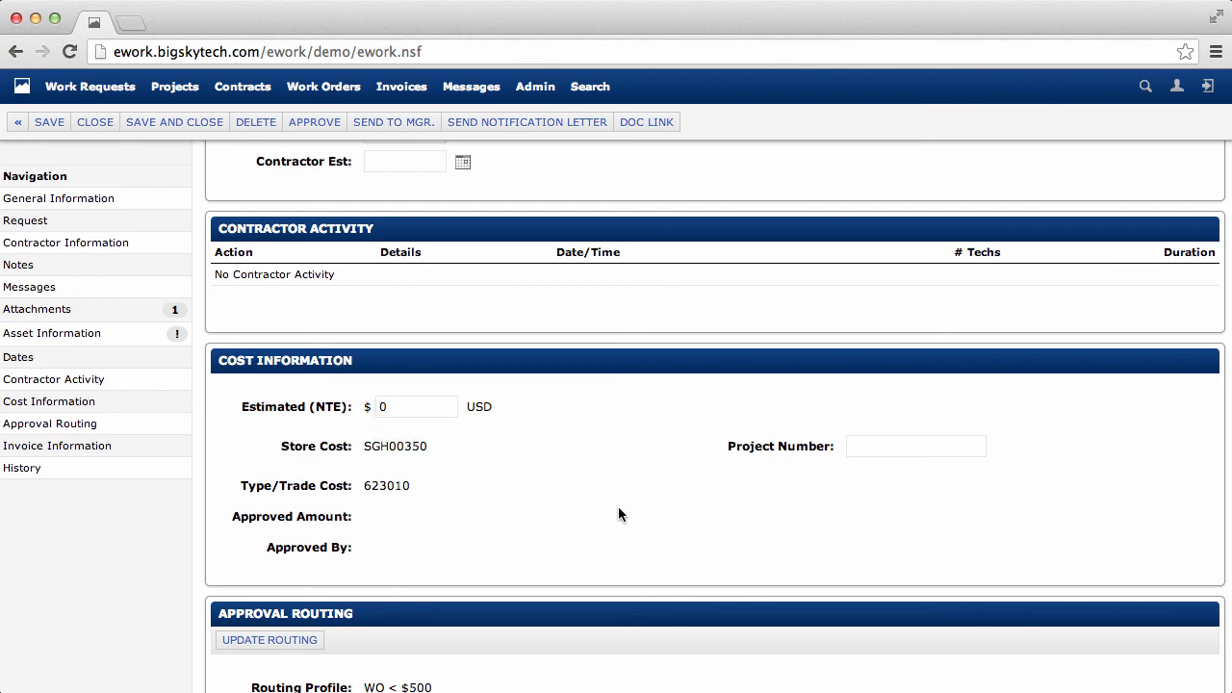
# - Check the approval routing, approve the work order and send it to the contractor without attachments
pyautogui.click(167, 430)
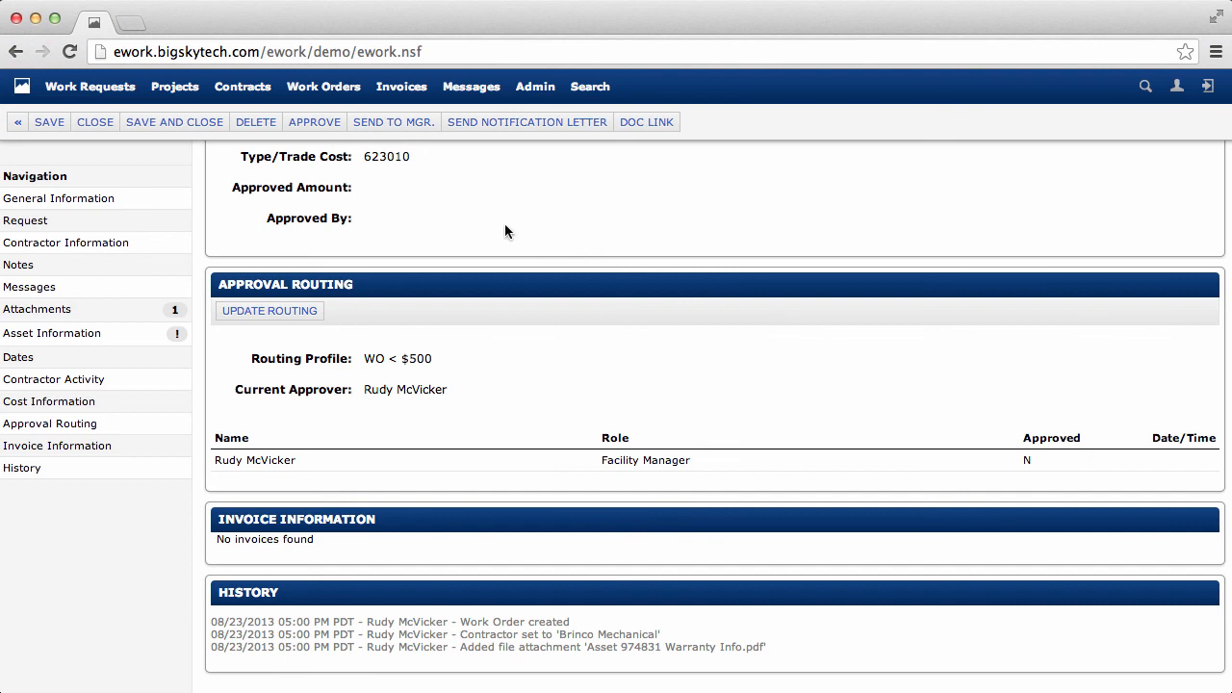
pyautogui.click(313, 124)
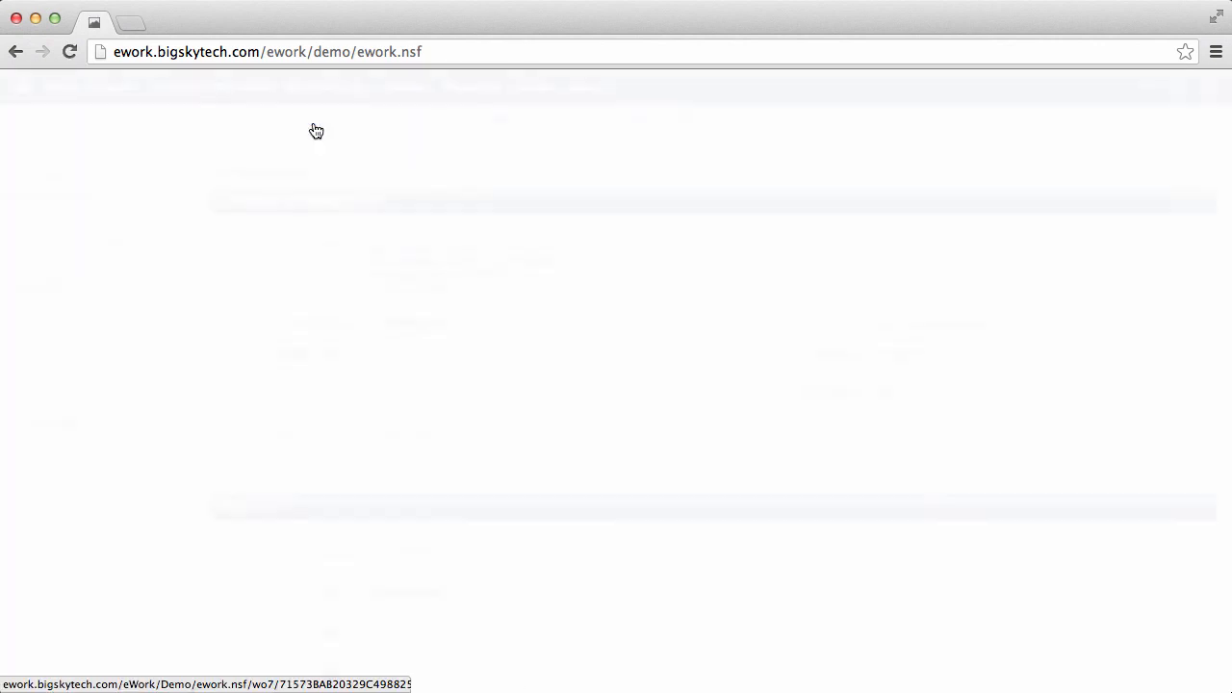
pyautogui.click(342, 125)
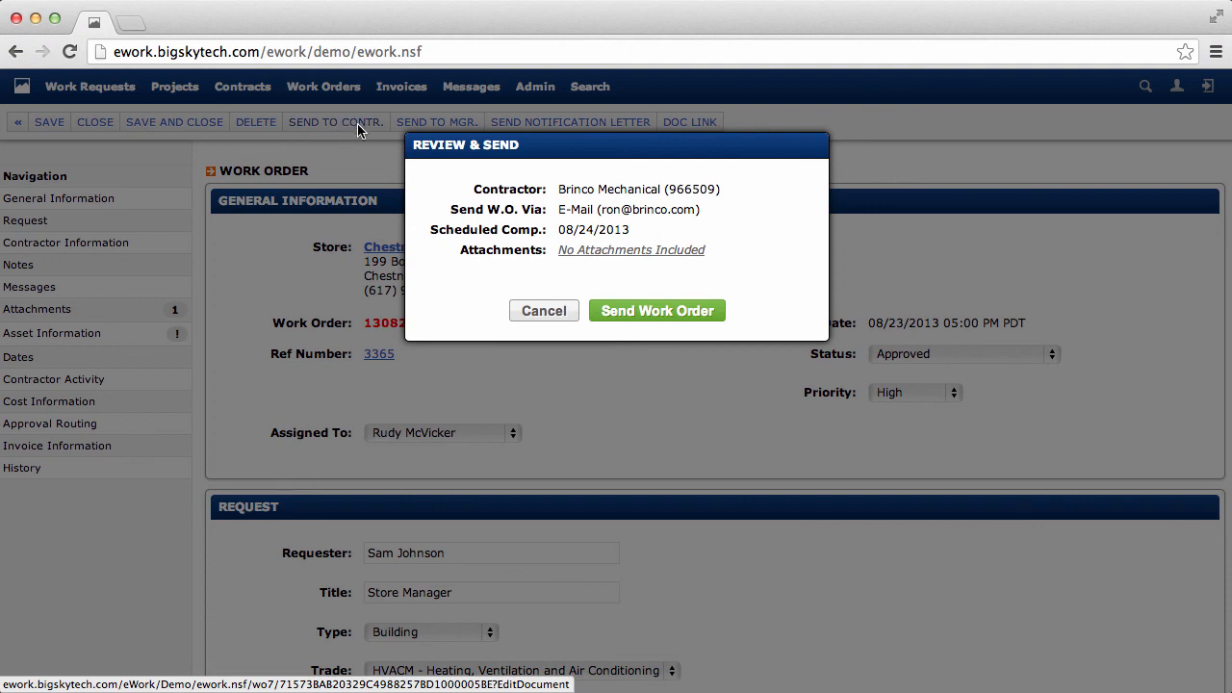
pyautogui.click(666, 311)
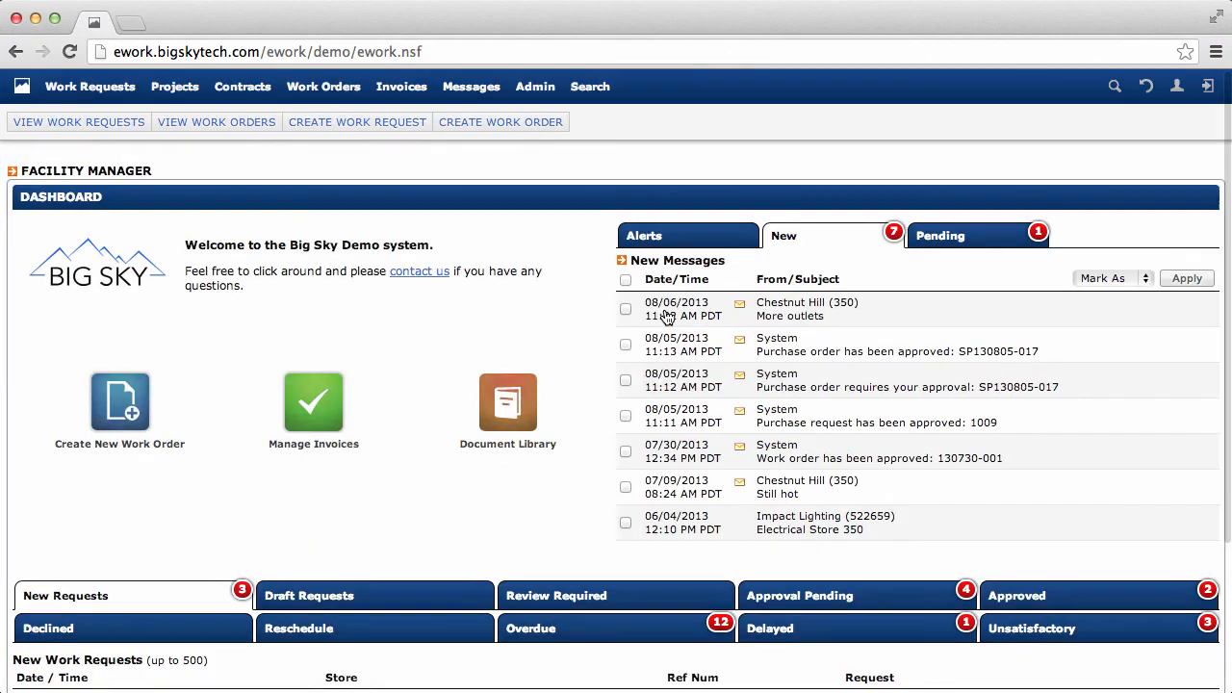